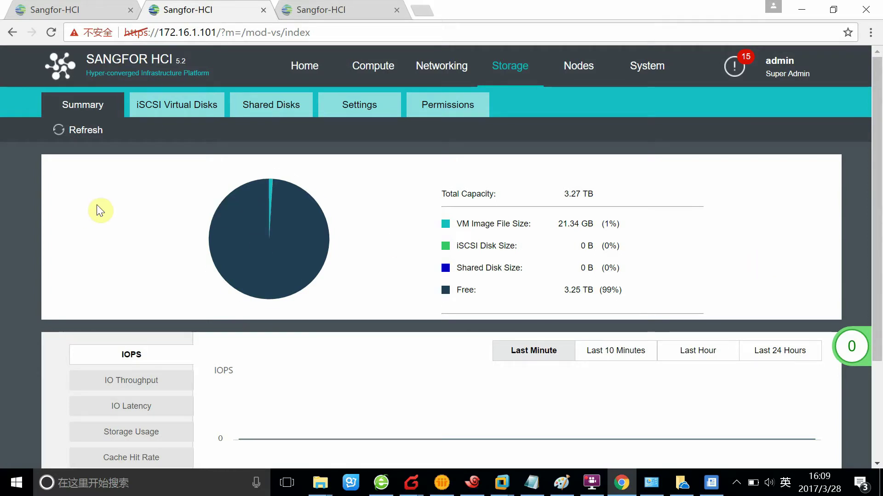
# - Refresh the Storage Summary figures twice
pyautogui.click(80, 130)
pyautogui.scroll(-1, 142, 238)
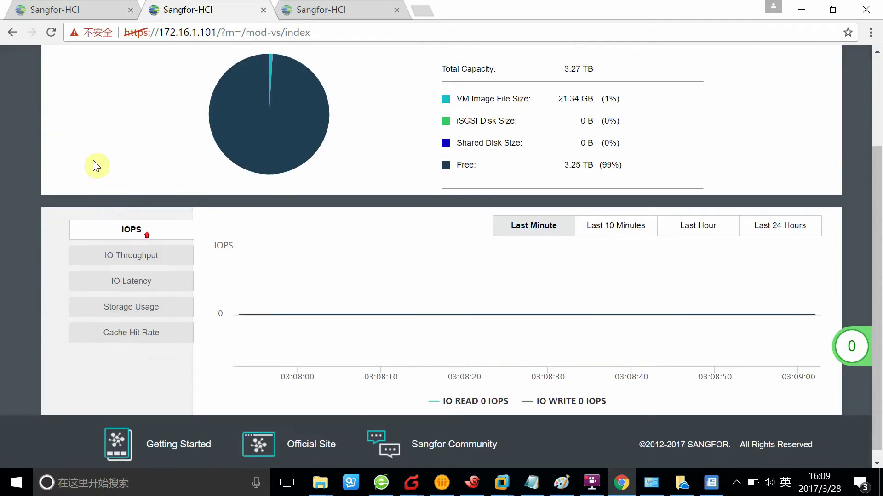
pyautogui.scroll(1, 95, 151)
pyautogui.click(80, 129)
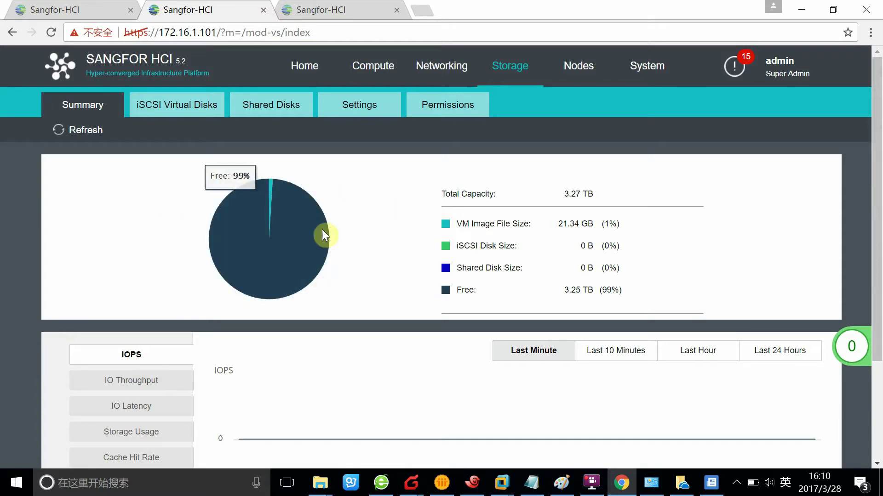
pyautogui.scroll(-2, 272, 419)
pyautogui.scroll(-1, 179, 287)
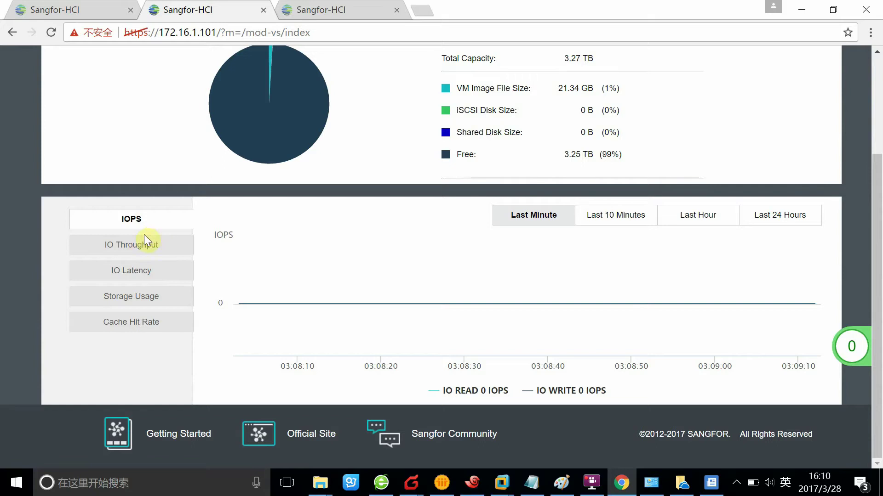
# - Cycle the performance chart through IO Throughput, IO Latency, Storage Usage and Cache Hit Rate
pyautogui.click(139, 250)
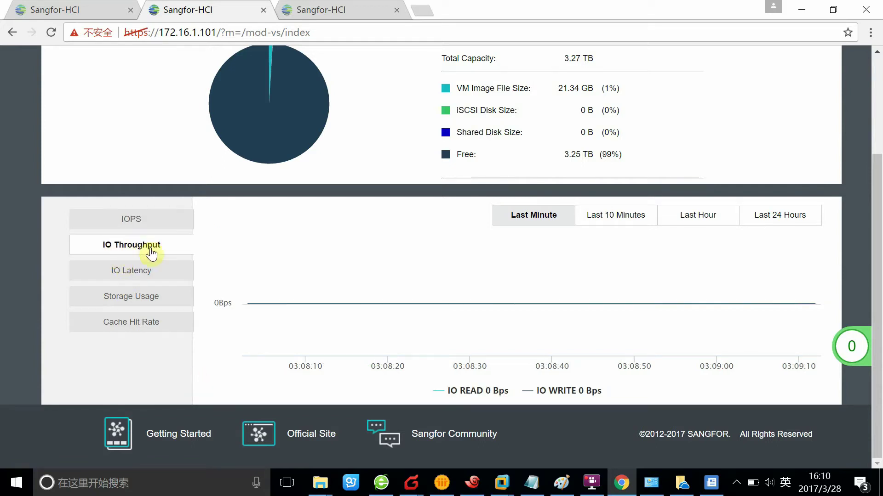
pyautogui.click(138, 271)
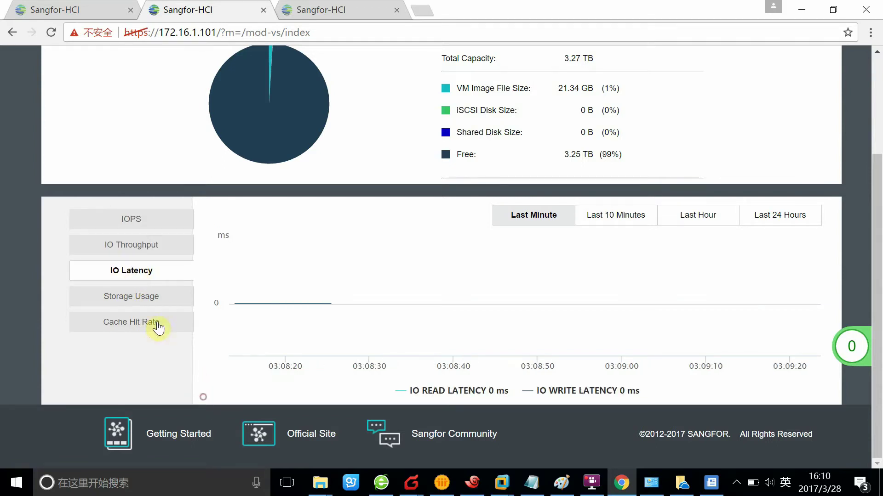
pyautogui.click(141, 294)
pyautogui.click(127, 326)
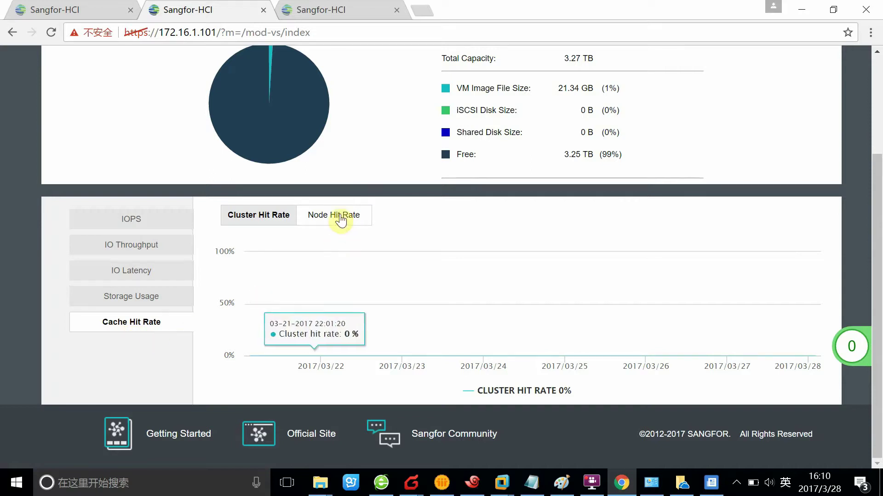
pyautogui.scroll(2, 232, 281)
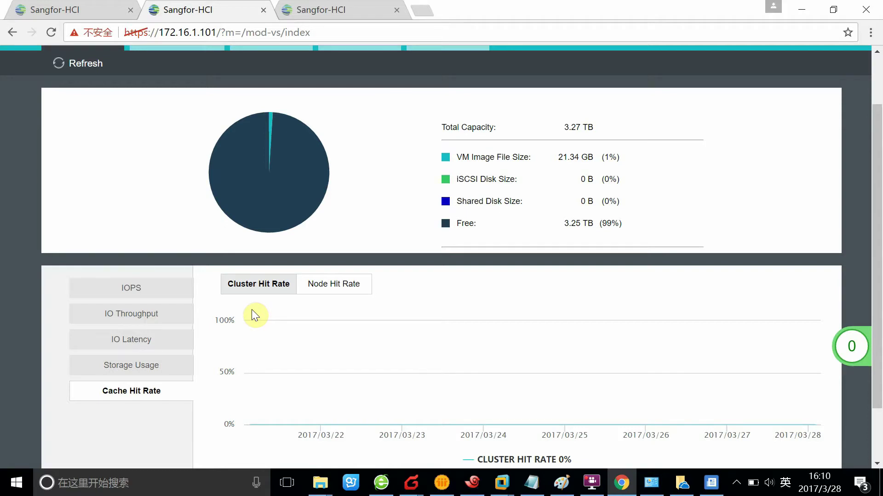
pyautogui.scroll(2, 253, 315)
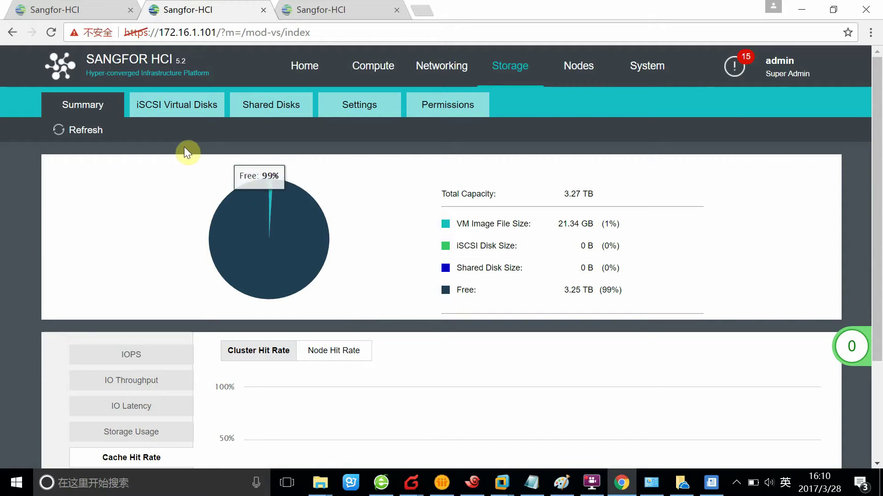
# - Show the iSCSI Virtual Disks list with the 10 GB disk named test
pyautogui.click(199, 110)
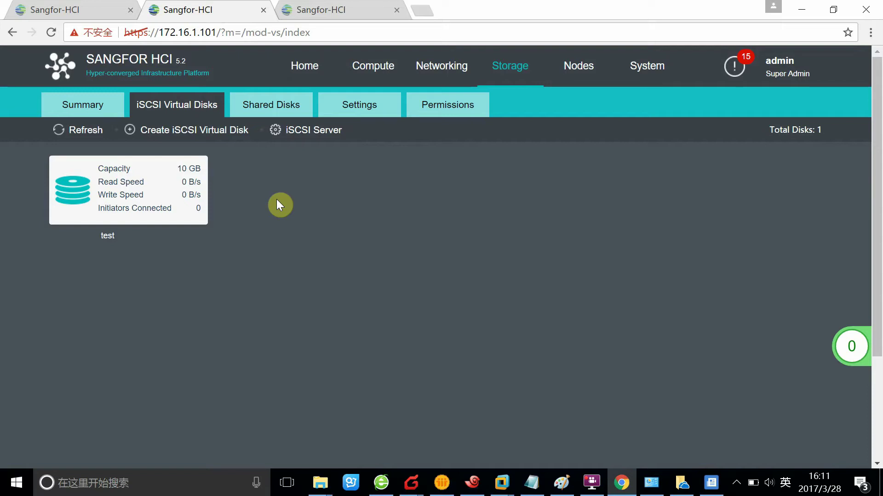
# - Browse the Shared Disks list in Storage settings, including disk G43474R000007
pyautogui.click(269, 113)
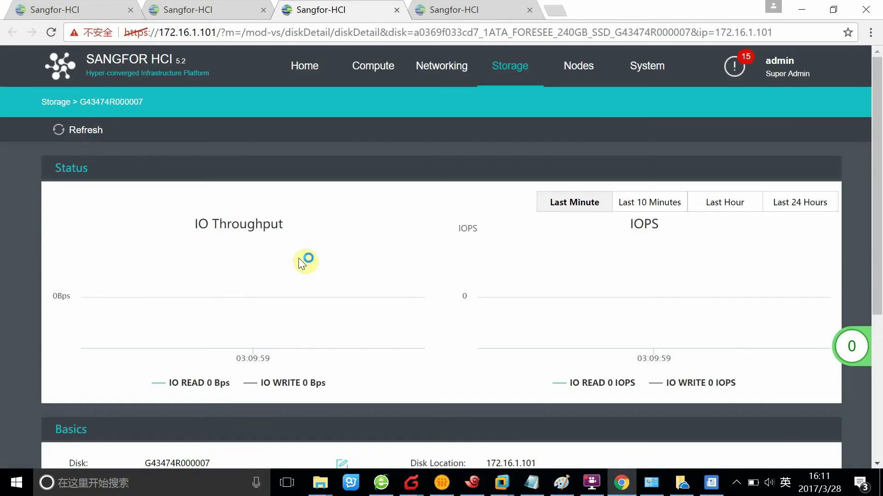
pyautogui.scroll(-2, 310, 267)
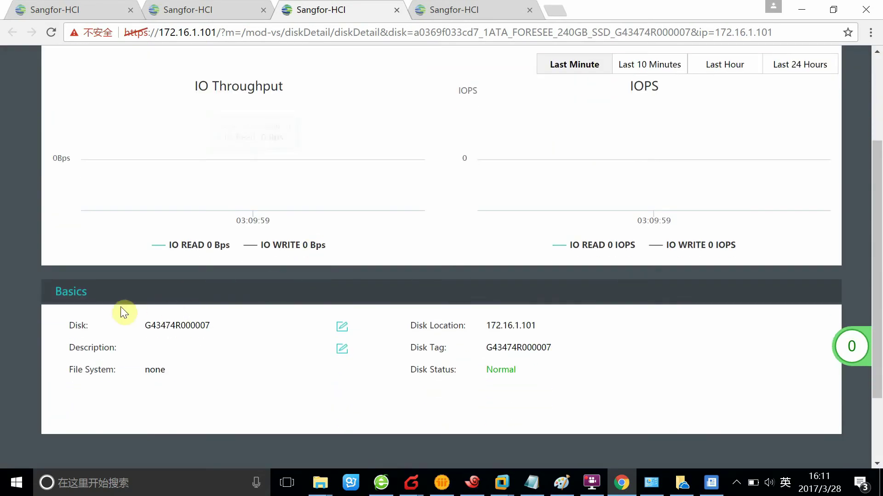
pyautogui.scroll(1, 113, 322)
pyautogui.scroll(1, 458, 101)
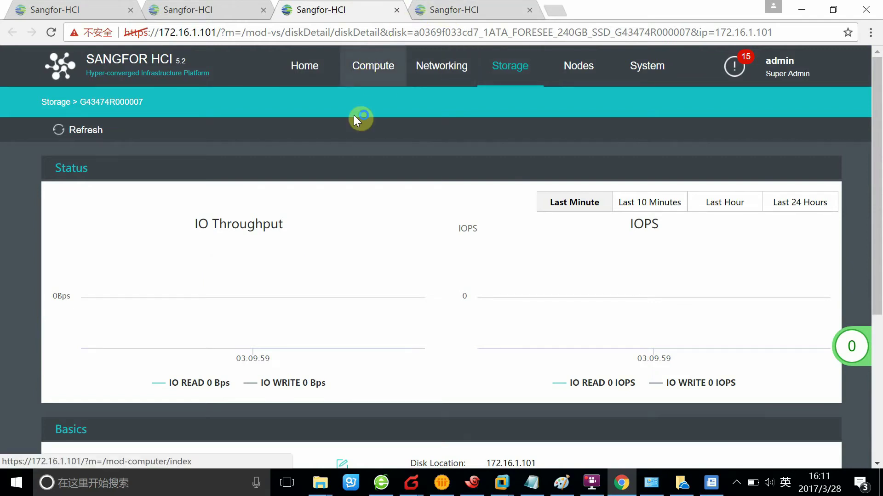
# - Go to the datastore file manager and open Datastore_2_copy's iso folder
pyautogui.click(234, 9)
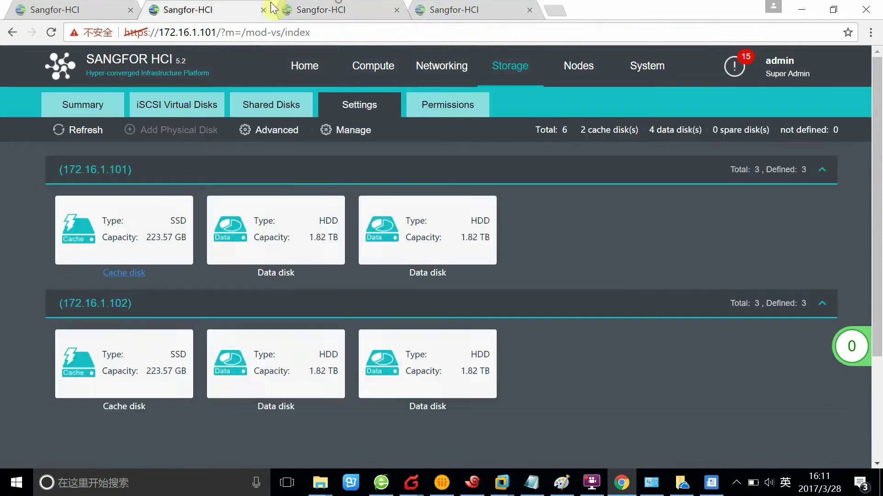
pyautogui.click(328, 7)
pyautogui.click(230, 10)
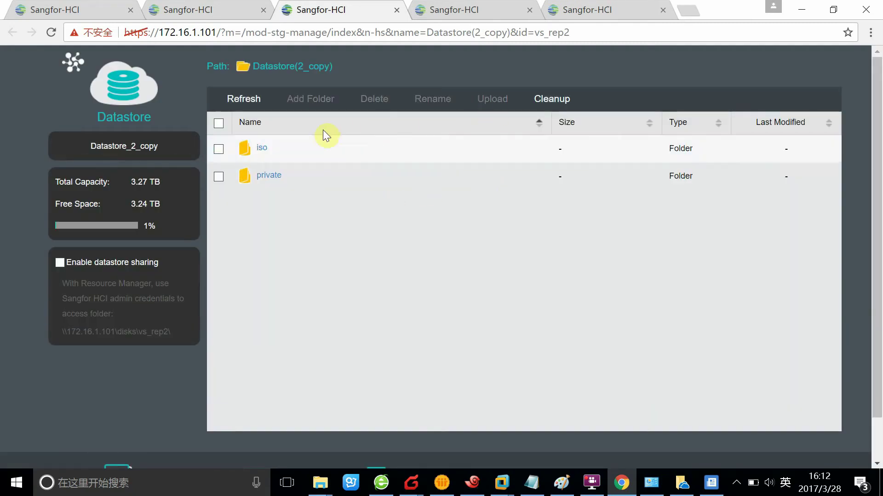
pyautogui.doubleClick(328, 143)
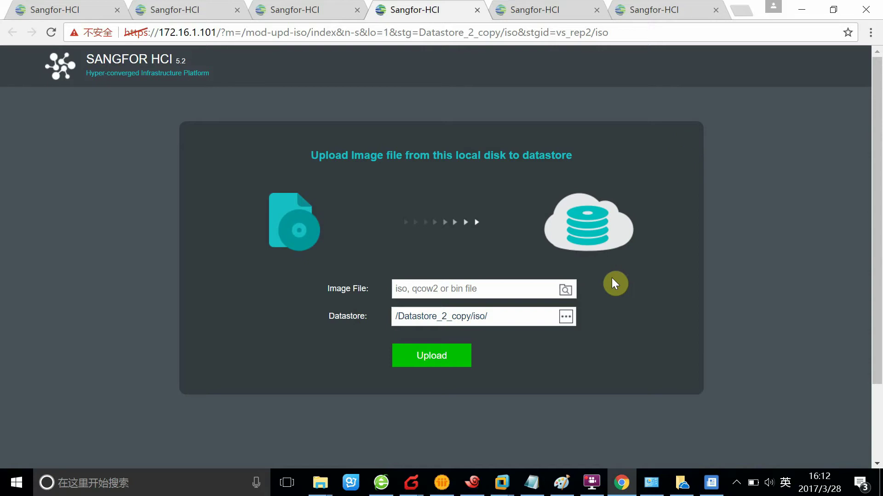
# - Close the image upload page and enable sharing for Datastore_2_copy
pyautogui.click(477, 10)
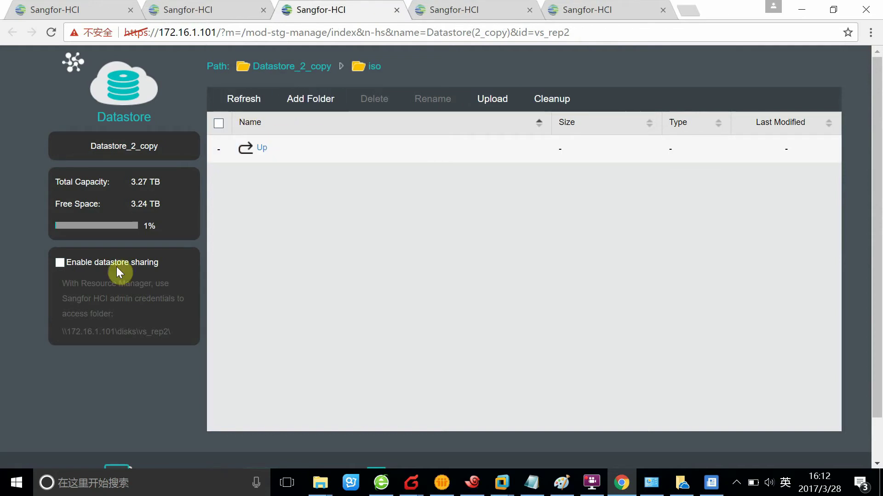
pyautogui.click(59, 263)
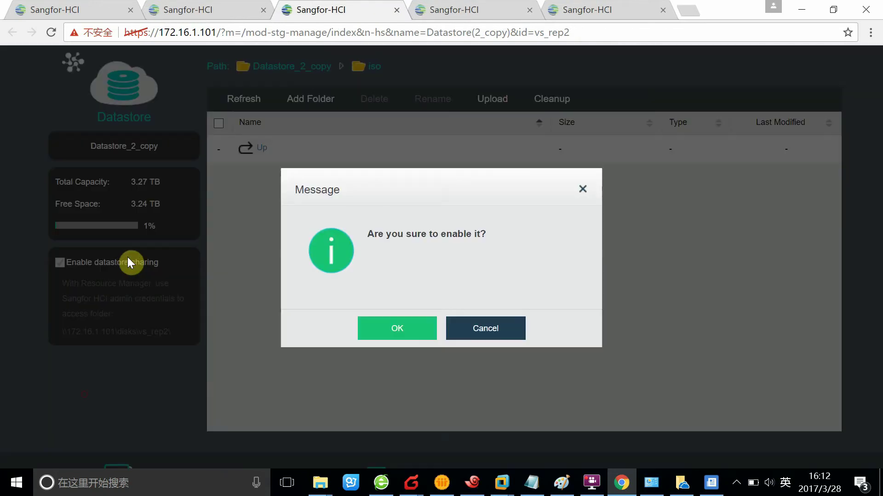
pyautogui.click(429, 327)
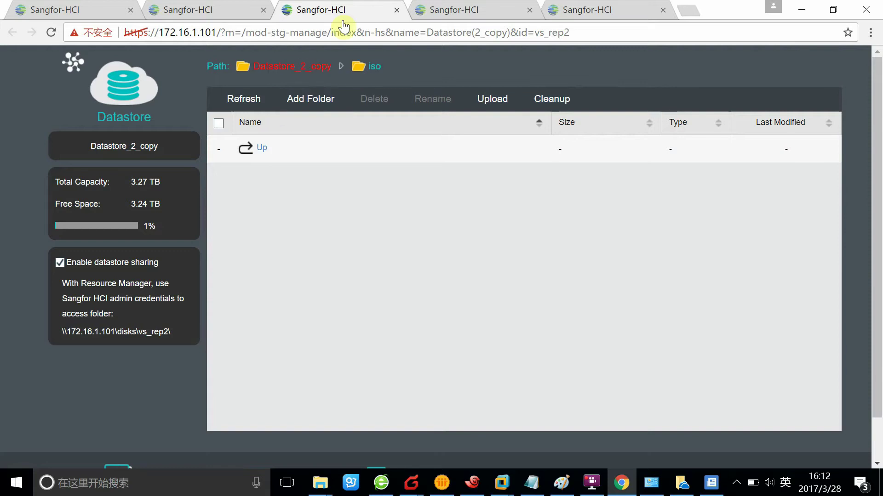
# - Close the file manager, then open and dismiss the Create Data Balancing Task dialog
pyautogui.click(397, 10)
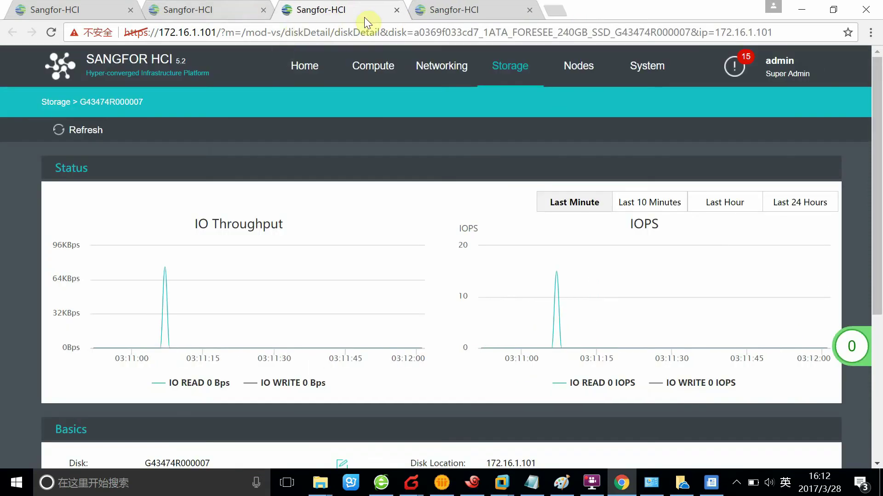
pyautogui.click(216, 9)
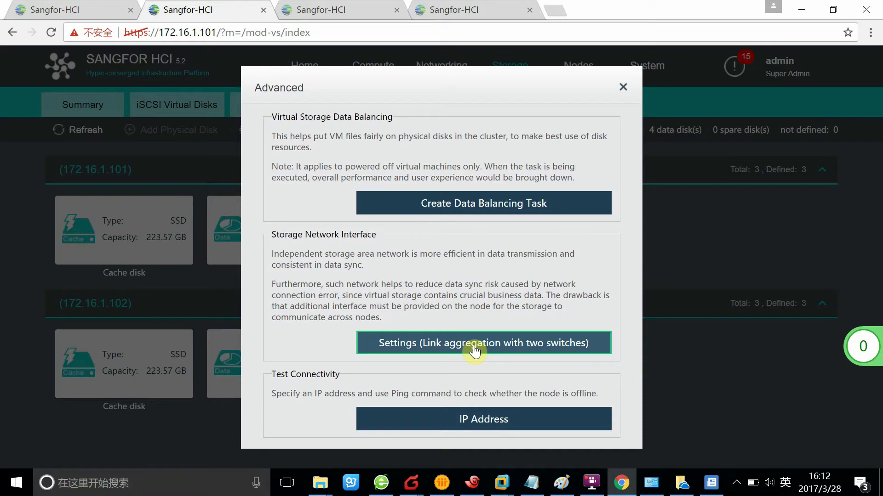
pyautogui.click(503, 205)
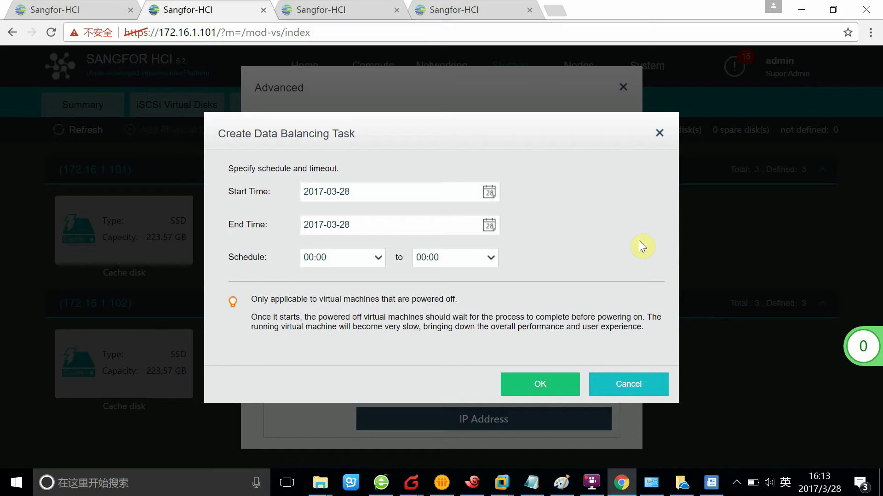
pyautogui.click(660, 134)
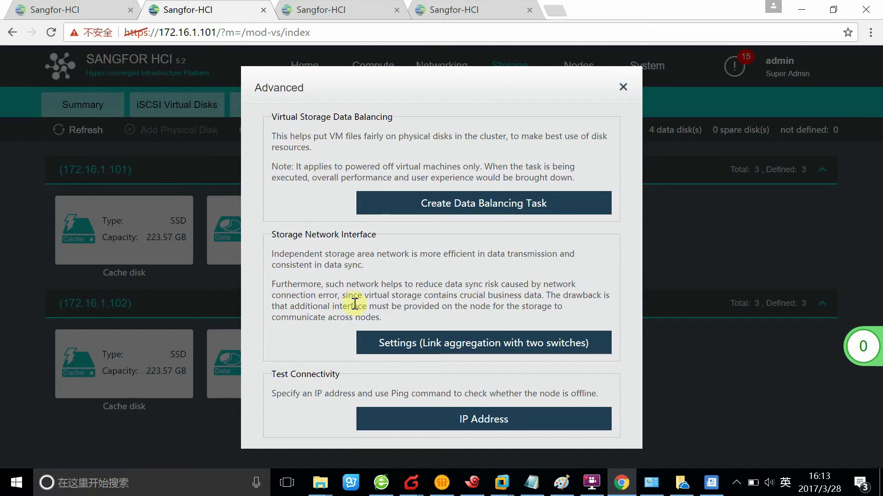
# - Close Advanced, view storage Permissions, return to Settings and go to Nodes
pyautogui.click(620, 88)
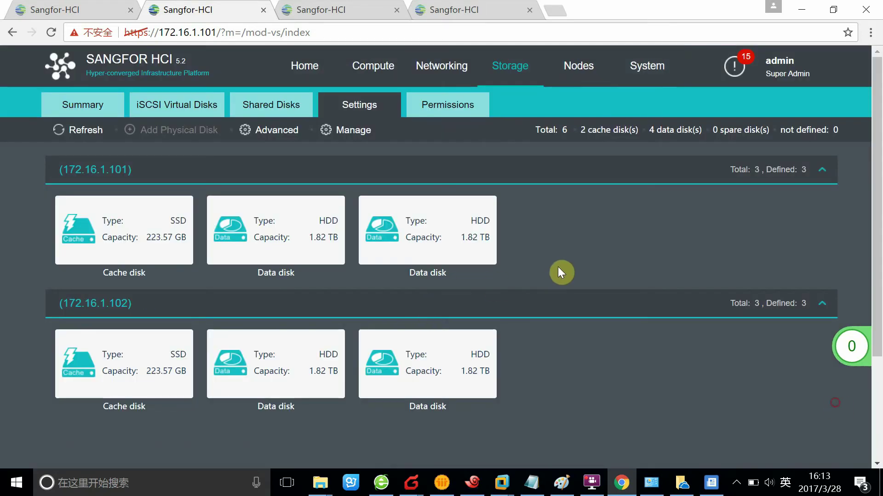
pyautogui.click(445, 110)
pyautogui.click(359, 109)
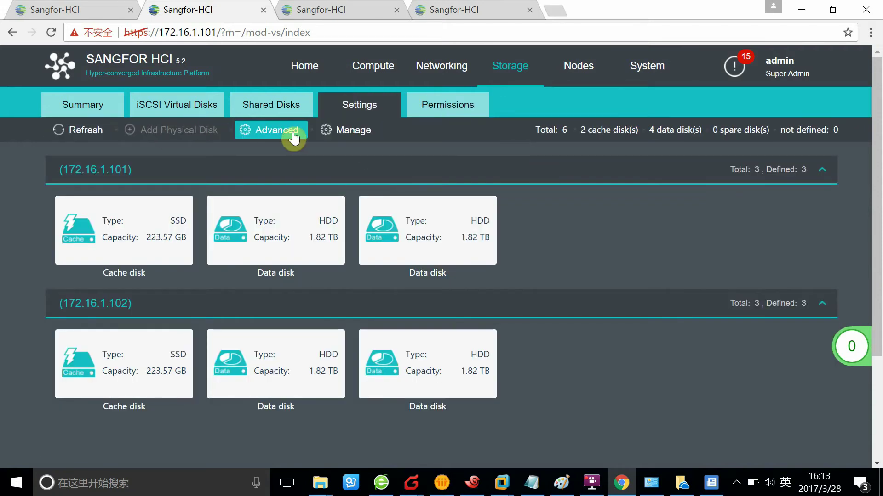
pyautogui.click(573, 79)
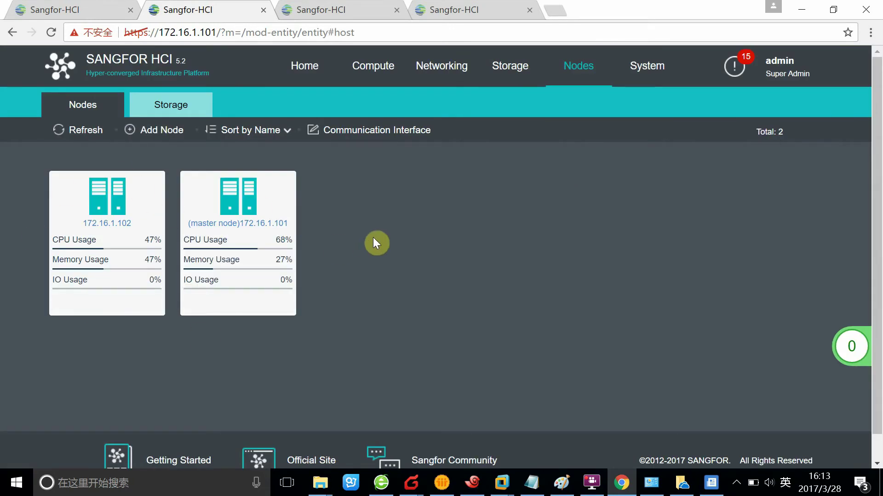
# - Open the Add Node dialog and close it without adding a node
pyautogui.click(170, 131)
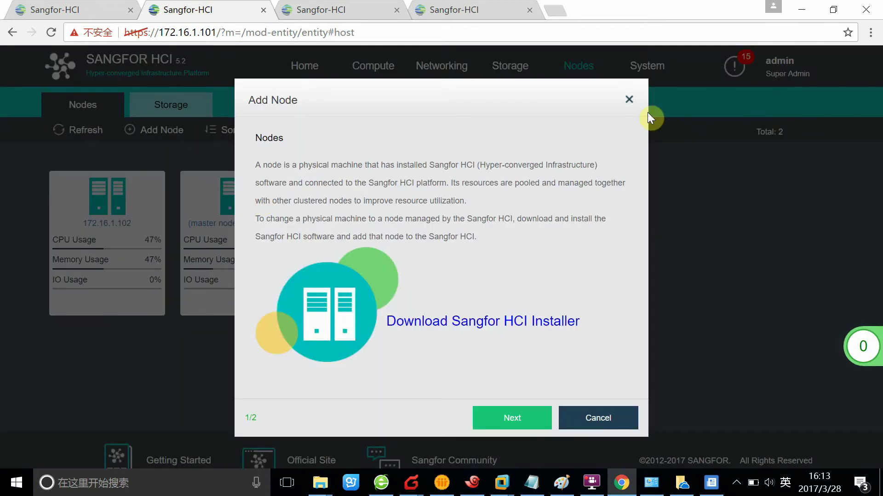
pyautogui.click(629, 99)
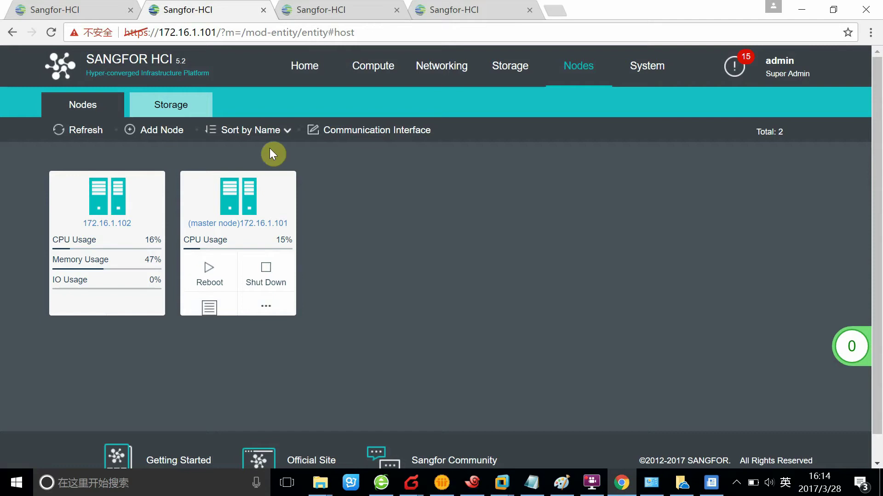
# - Open Communication Interface on the Overlay Network Interface (vxLAN) tab and show its IP Address Pool
pyautogui.click(363, 131)
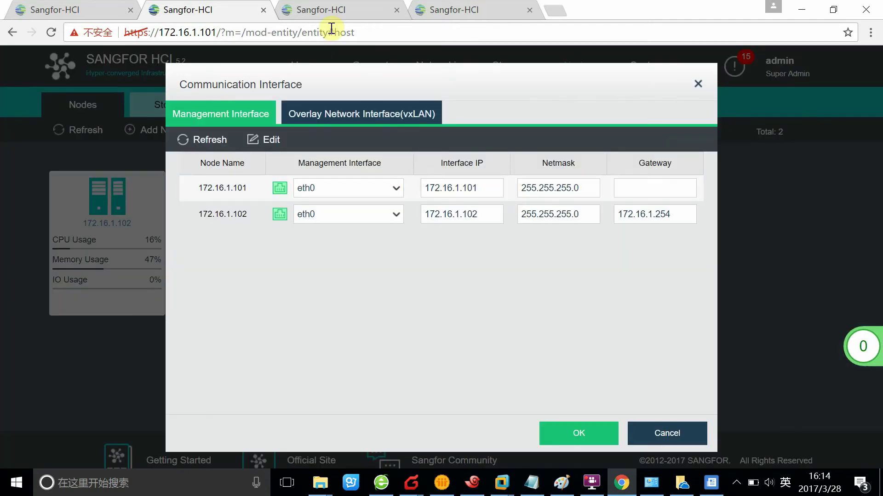
pyautogui.moveTo(285, 81); pyautogui.dragTo(365, 72)
pyautogui.click(510, 115)
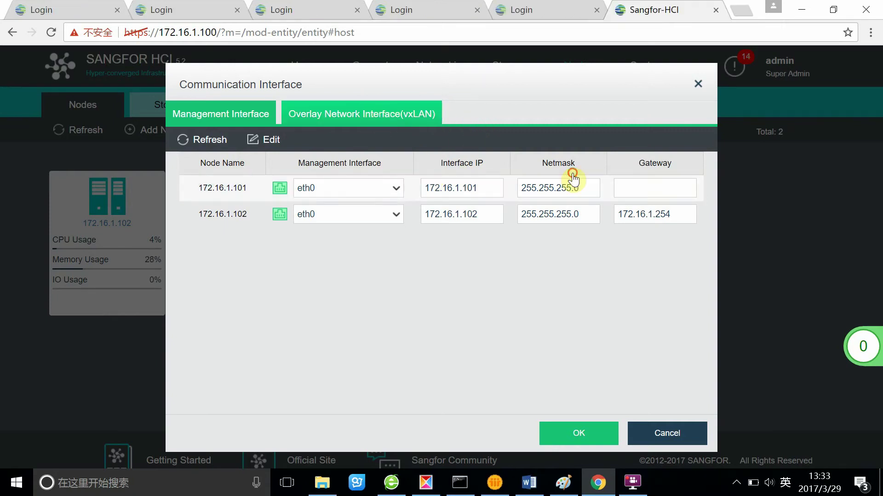
pyautogui.click(437, 120)
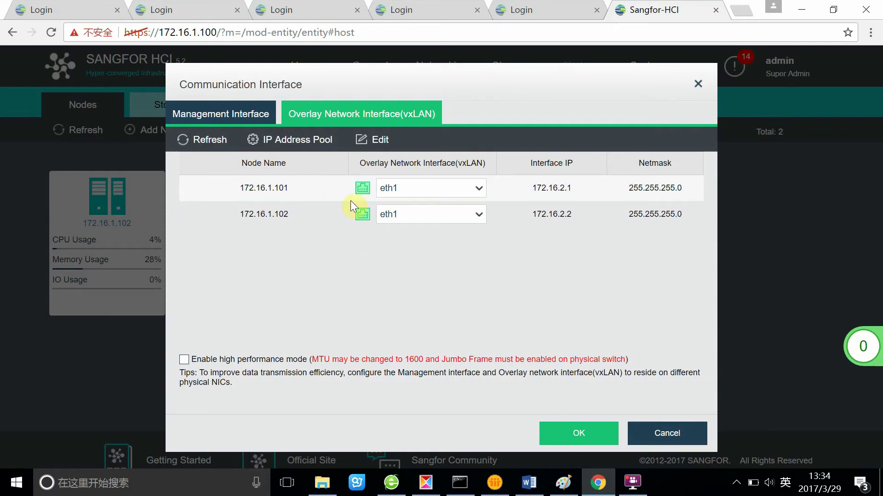
pyautogui.click(292, 140)
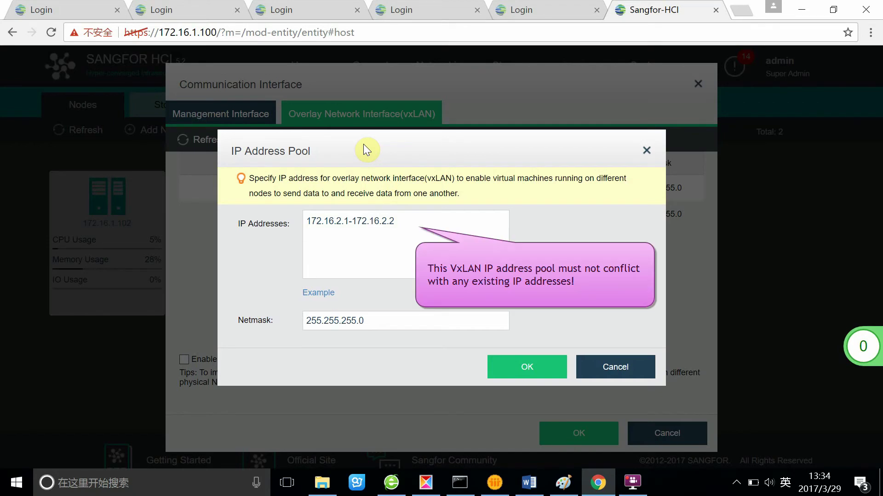
# - Extend the vxLAN IP pool range end from 172.16.2.2 to 172.16.2.10 and save
pyautogui.moveTo(366, 137); pyautogui.dragTo(287, 106)
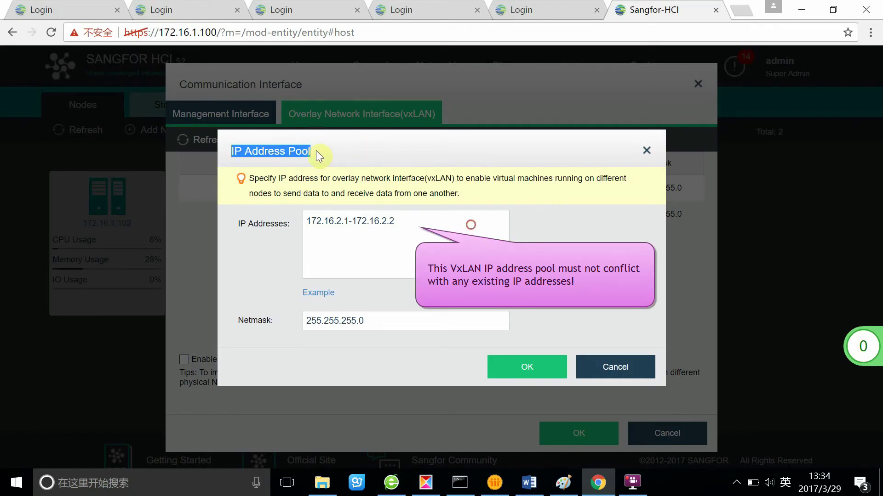
pyautogui.click(439, 221)
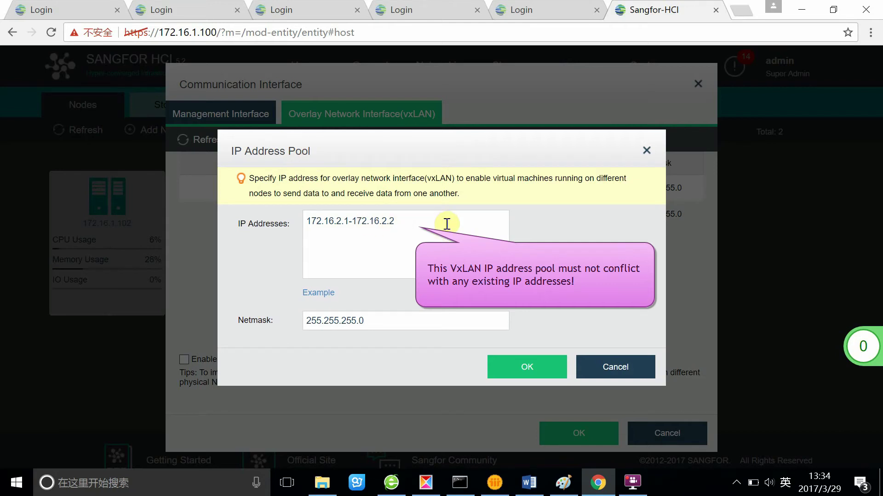
pyautogui.click(307, 221)
pyautogui.hotkey('ctrl', 'a')
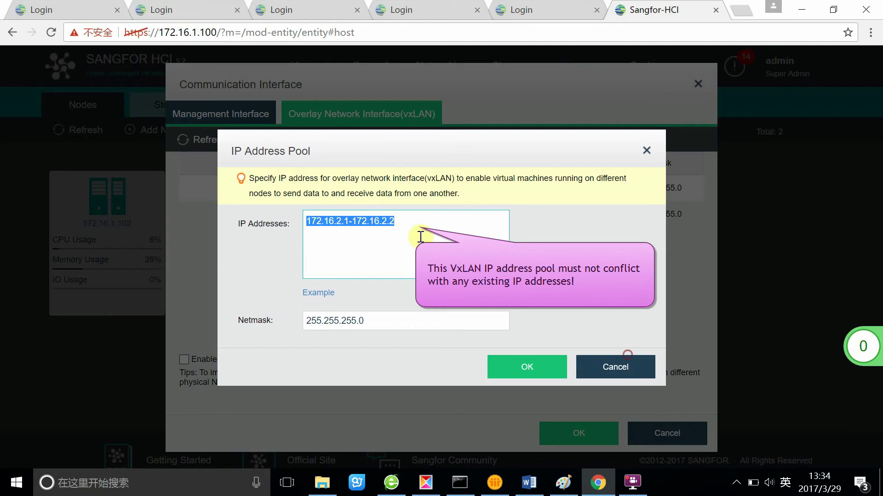
pyautogui.press('End')
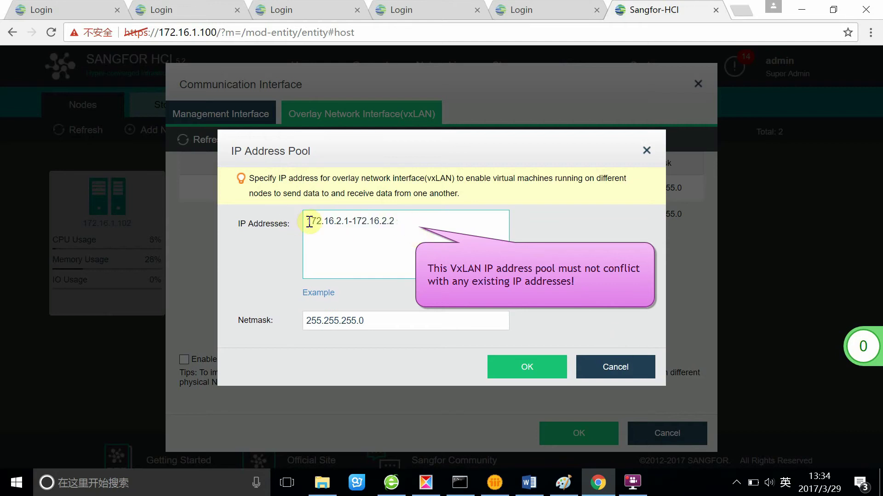
pyautogui.moveTo(309, 222); pyautogui.dragTo(405, 229)
pyautogui.press('End')
pyautogui.click(597, 327)
pyautogui.moveTo(389, 221); pyautogui.dragTo(420, 226)
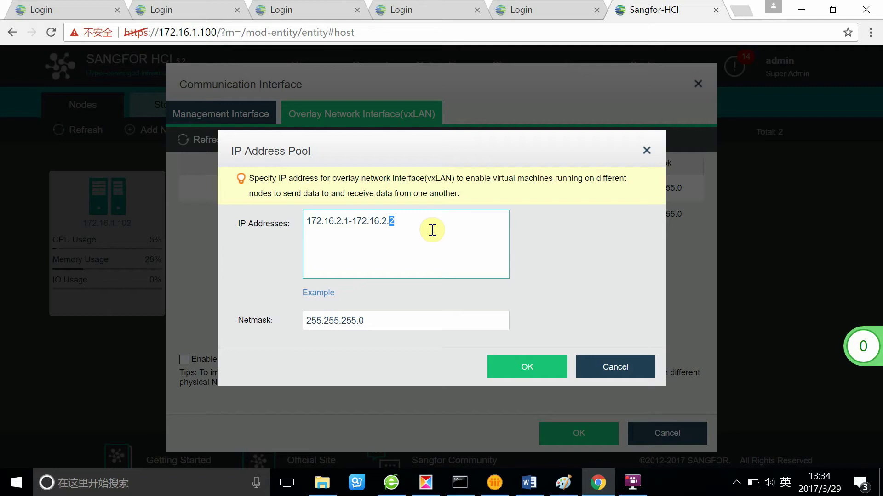
pyautogui.write('10')
pyautogui.click(748, 237)
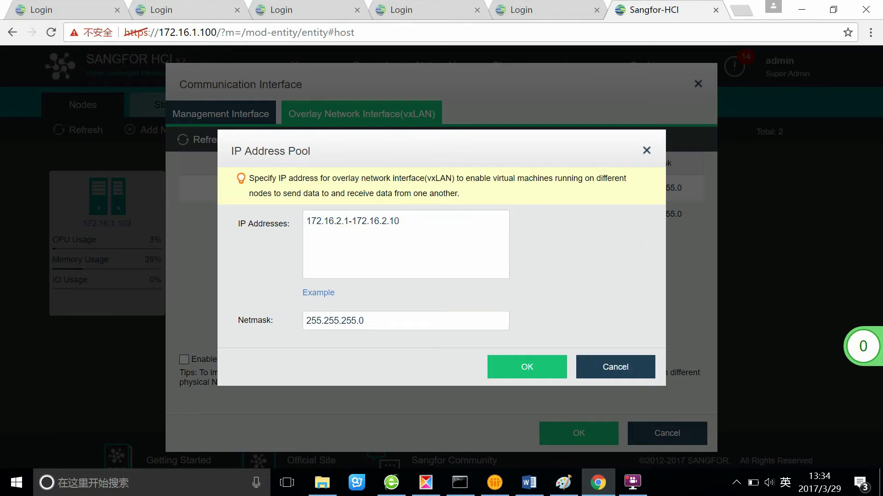
pyautogui.moveTo(340, 295)
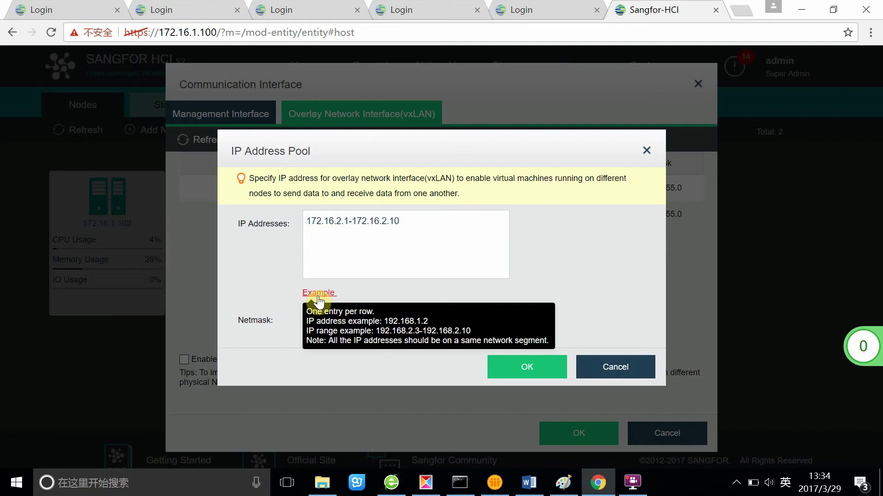
pyautogui.click(554, 375)
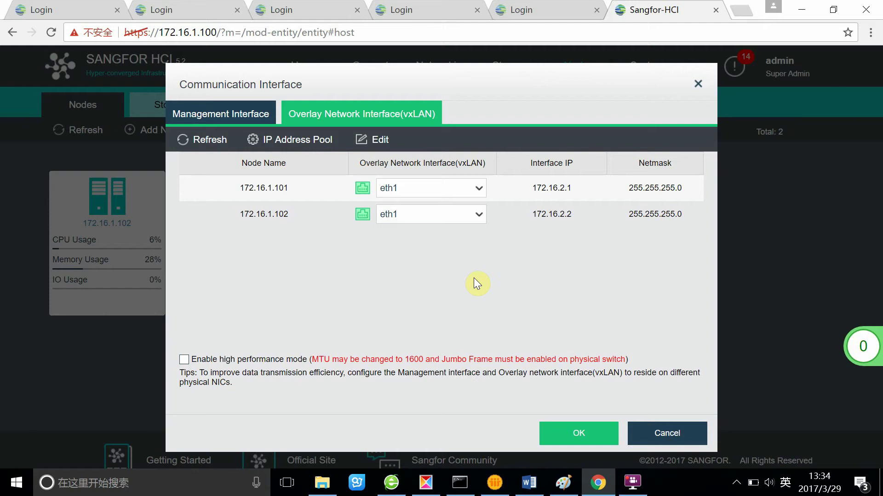
# - Keep eth1 for node 172.16.1.101, enable high performance mode, and save the settings
pyautogui.click(481, 194)
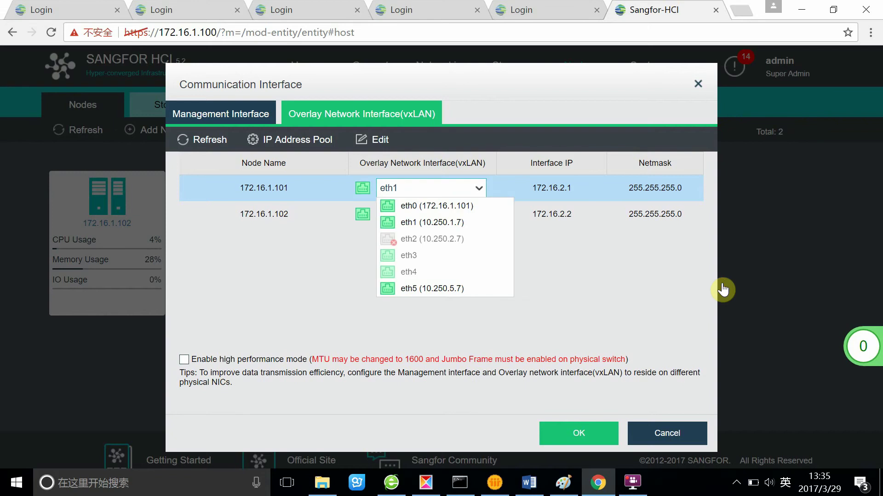
pyautogui.click(465, 223)
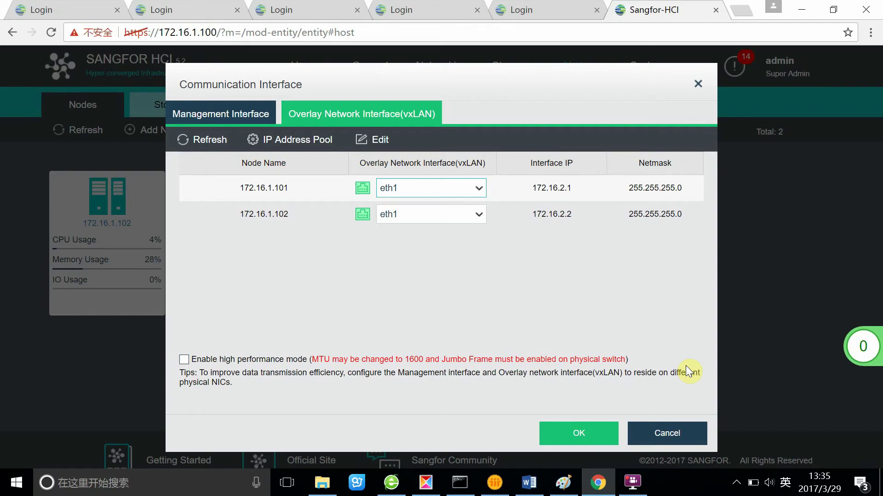
pyautogui.click(654, 455)
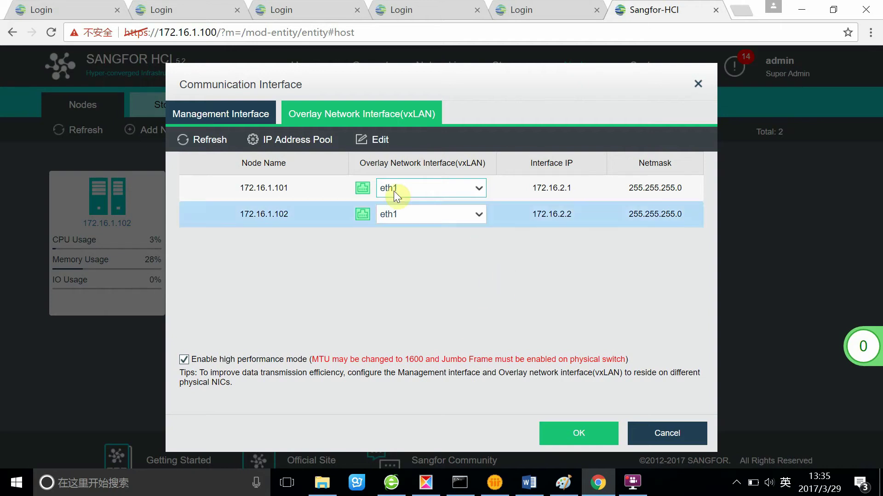
pyautogui.click(579, 433)
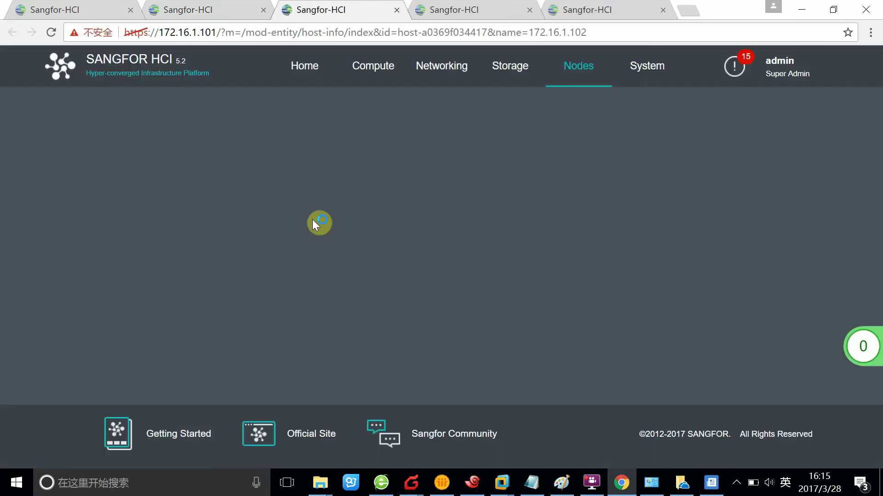
# - Scroll through node 172.16.1.102's Summary: 47% memory, 64% disk usage, 1 running VM
pyautogui.scroll(-2, 46, 378)
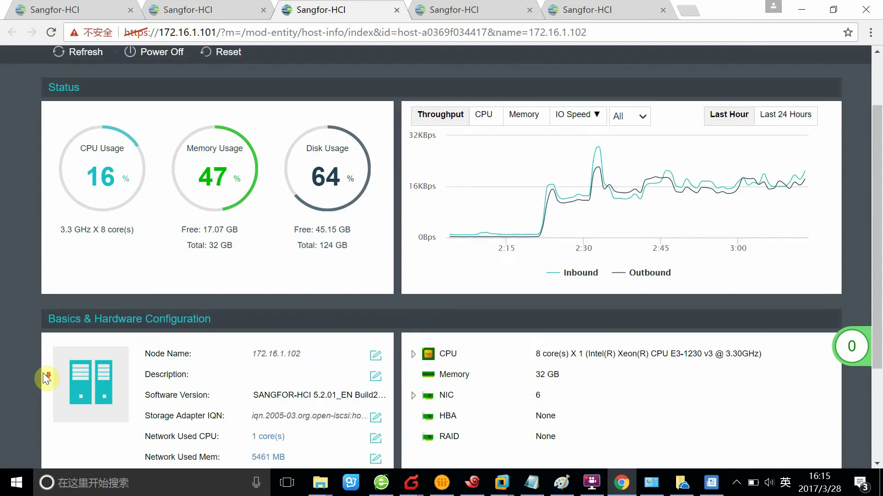
pyautogui.scroll(-2, 46, 378)
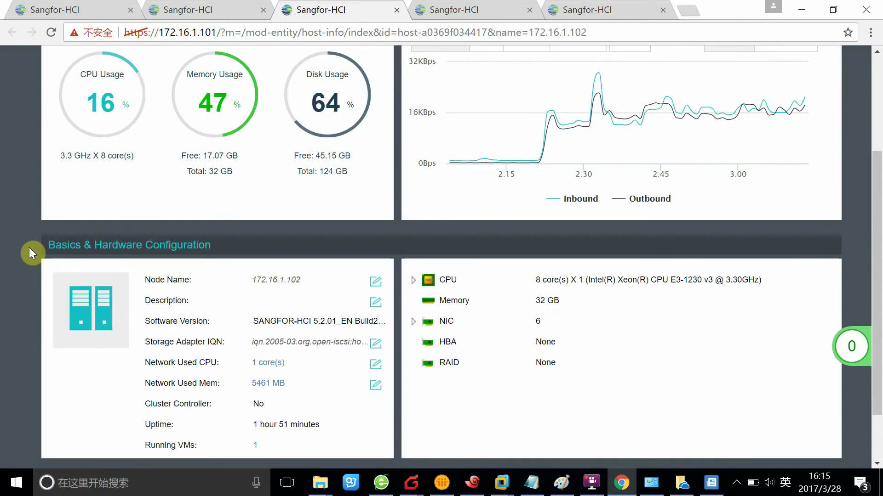
pyautogui.scroll(3, 43, 371)
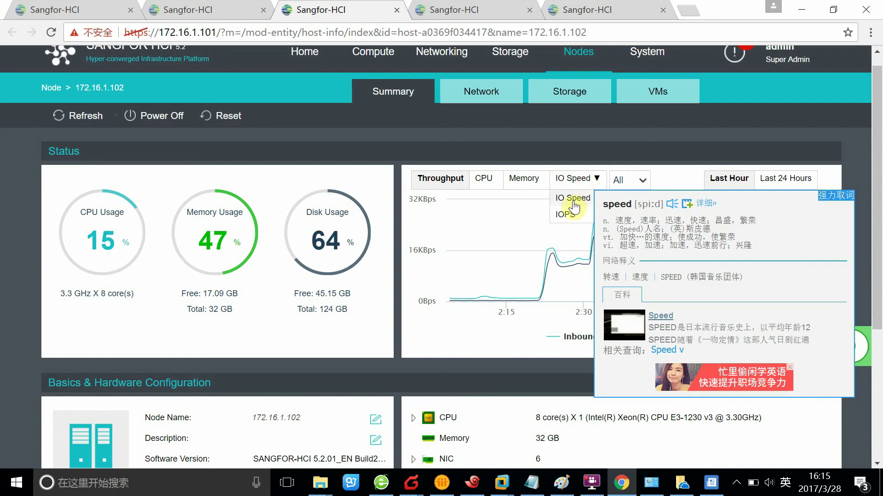
pyautogui.scroll(-1, 588, 246)
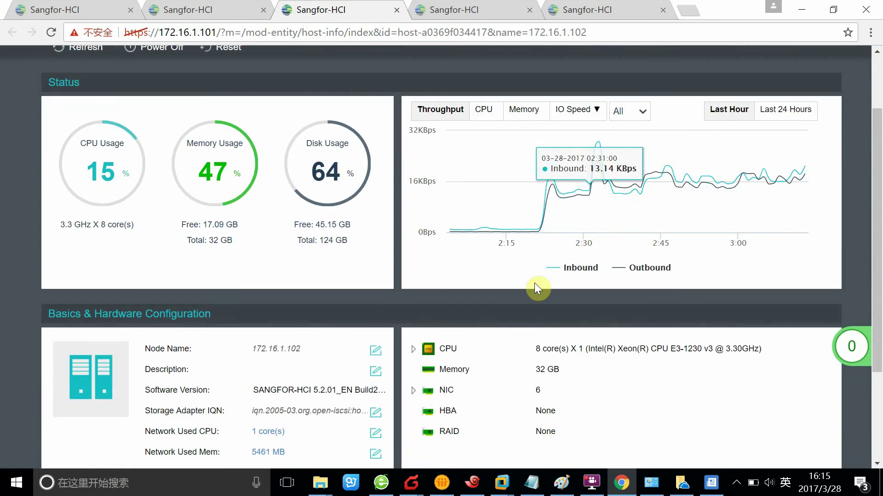
pyautogui.scroll(-2, 529, 299)
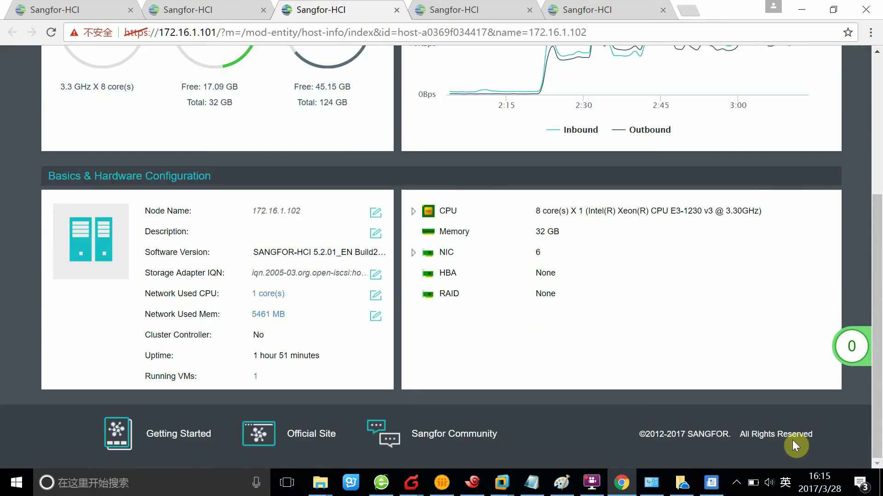
pyautogui.scroll(2, 528, 312)
pyautogui.scroll(2, 528, 308)
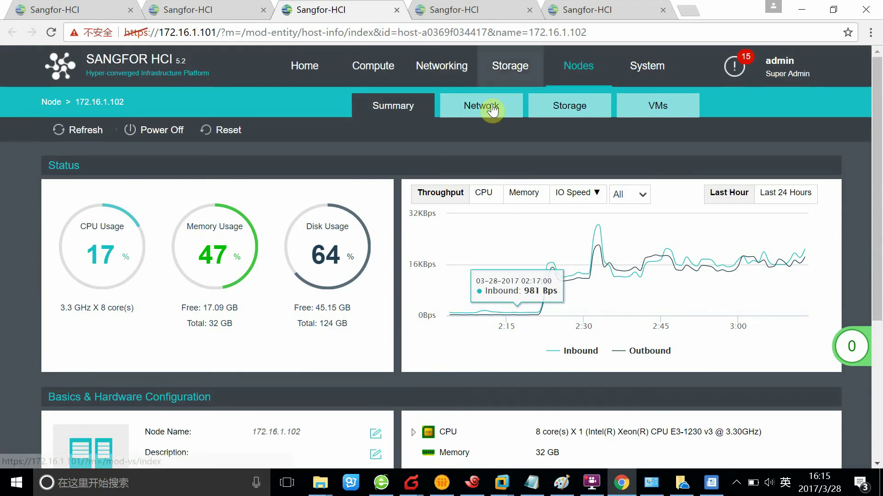
# - Review node 172.16.1.102's network interfaces on its Network tab
pyautogui.click(508, 113)
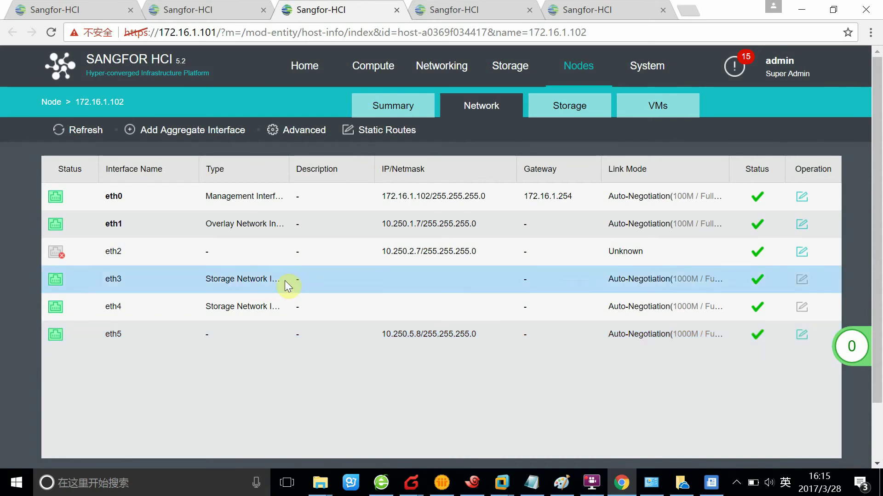
# - View the node's datastores: 124 GB local storage at 63.59% usage and Datastore_2_copy
pyautogui.click(600, 104)
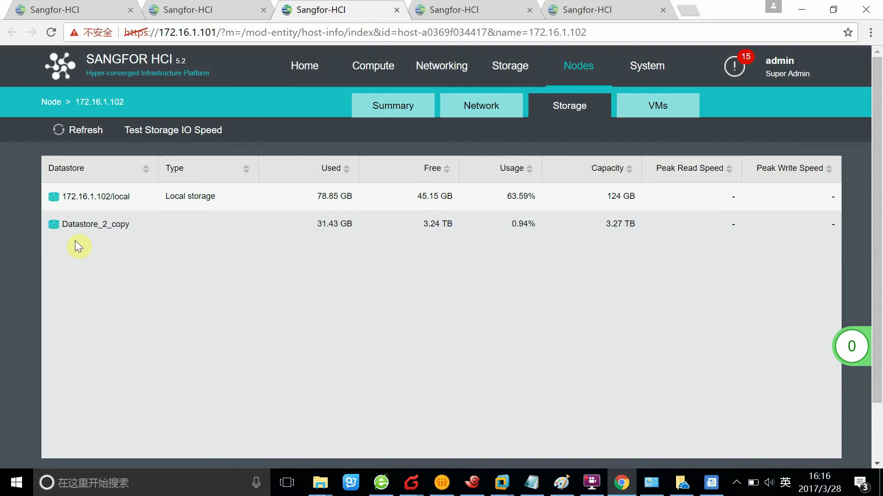
# - Select Datastore_2_copy, review the node's single virtual machine, then return to its summary view
pyautogui.click(116, 227)
pyautogui.click(662, 111)
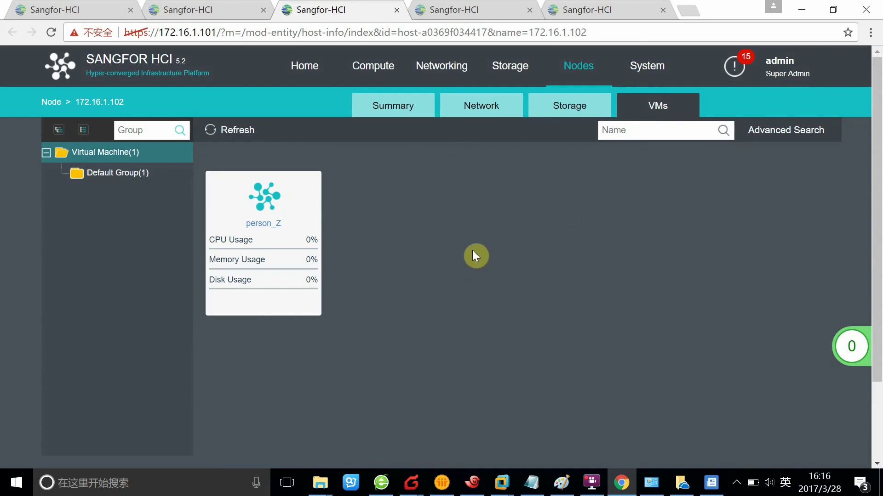
pyautogui.click(396, 112)
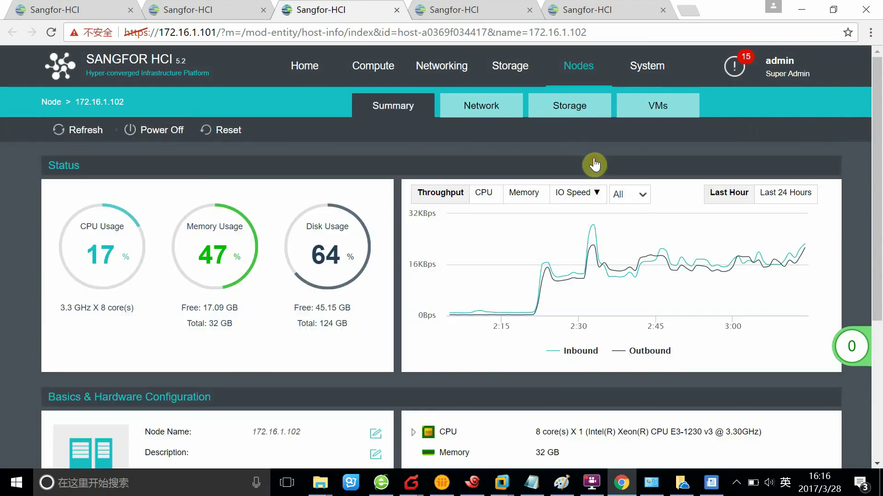
pyautogui.click(650, 109)
pyautogui.click(464, 99)
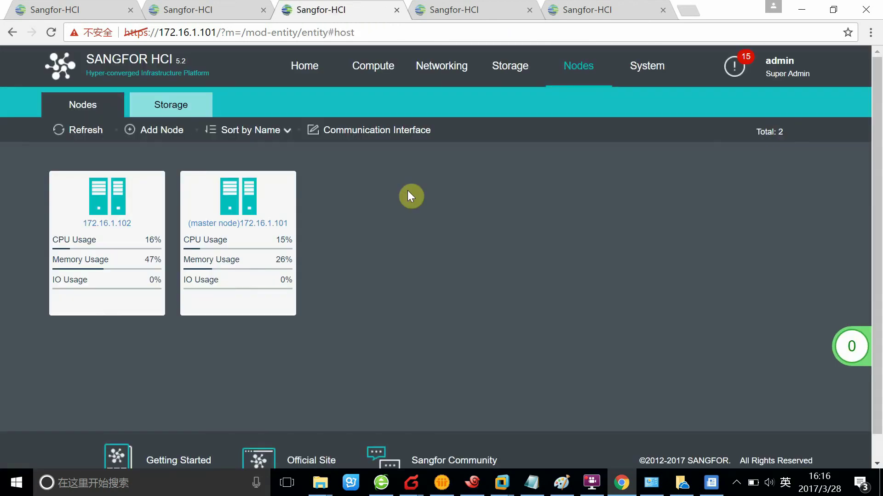
# - Show cluster storage with 172.16.1.101/local at 78% and 172.16.1.102/local at 64% usage
pyautogui.click(173, 108)
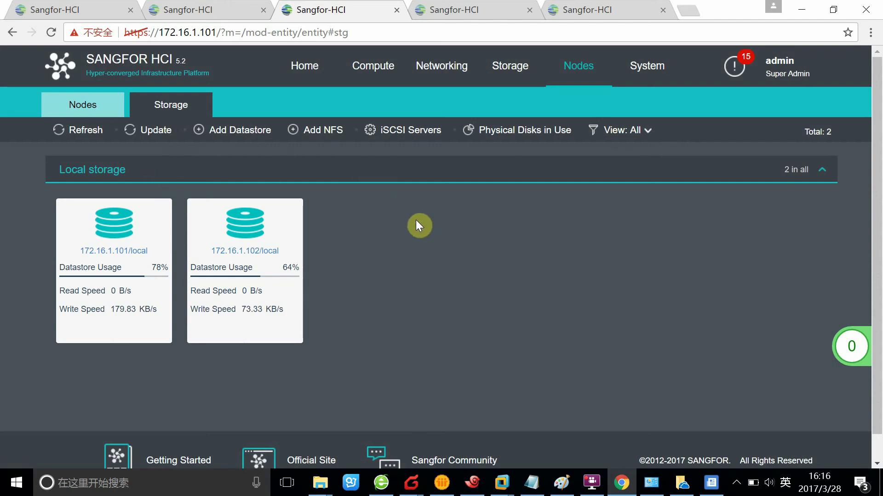
pyautogui.click(239, 137)
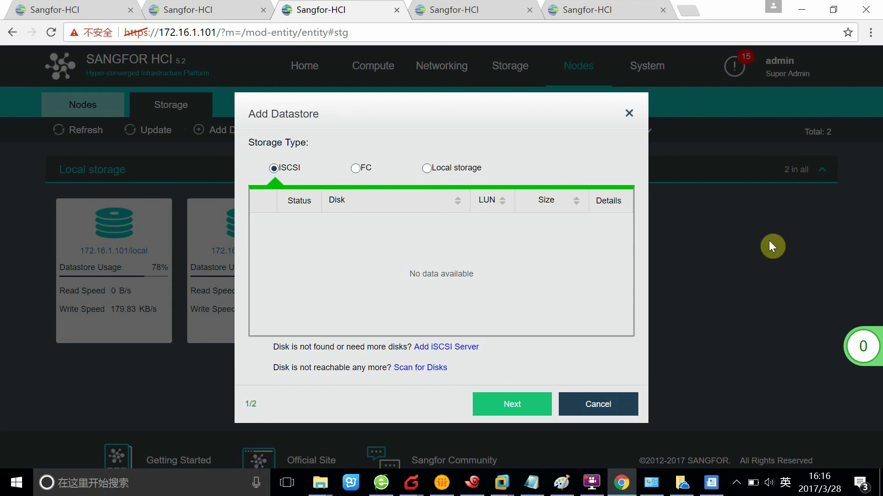
pyautogui.click(428, 168)
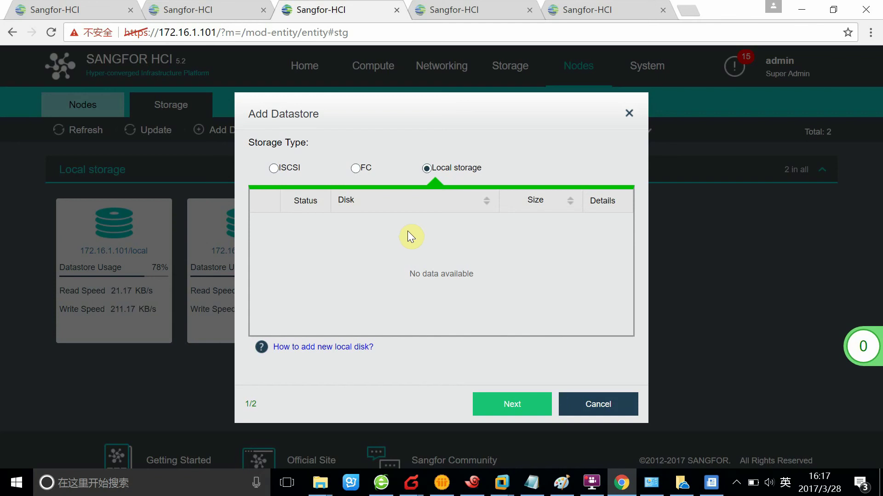
pyautogui.click(356, 168)
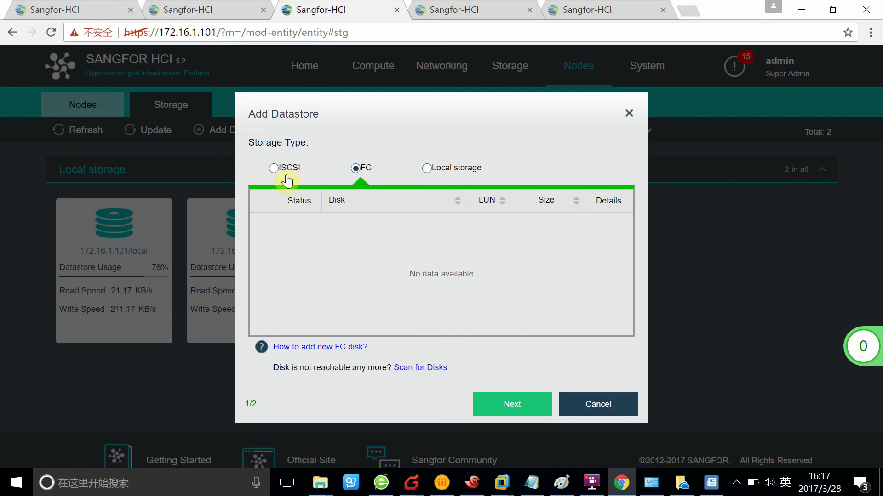
pyautogui.click(273, 168)
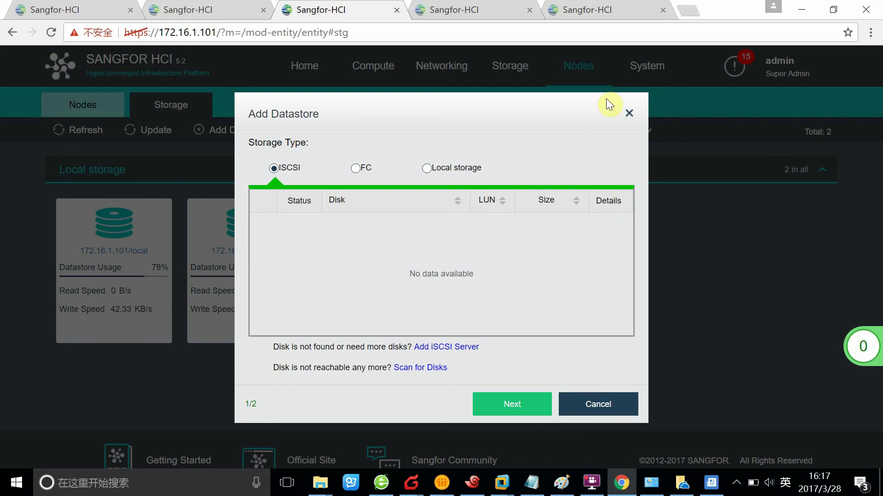
pyautogui.click(629, 113)
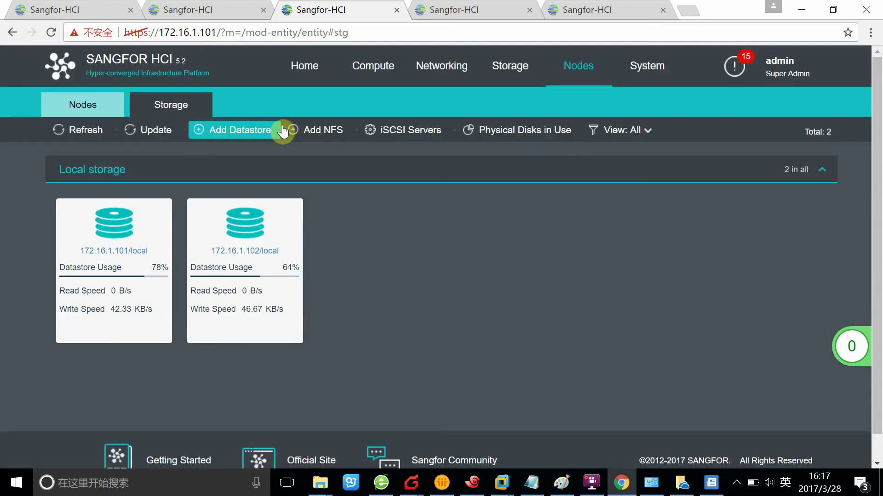
pyautogui.click(316, 131)
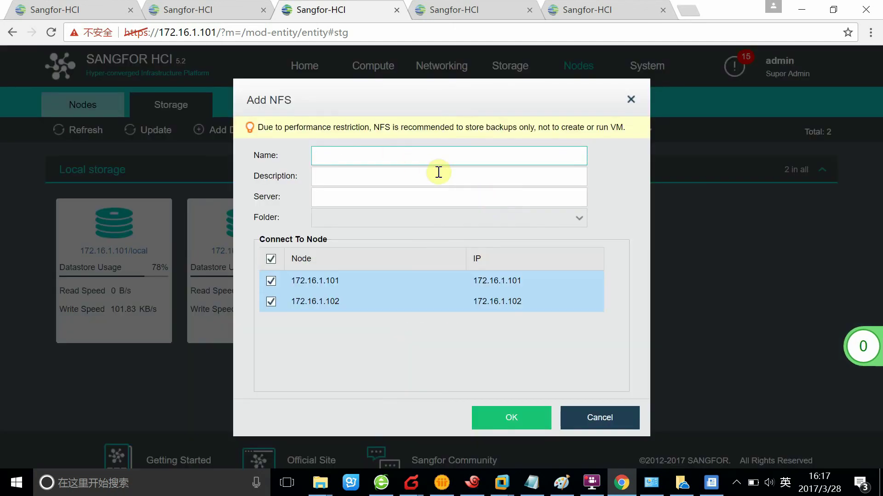